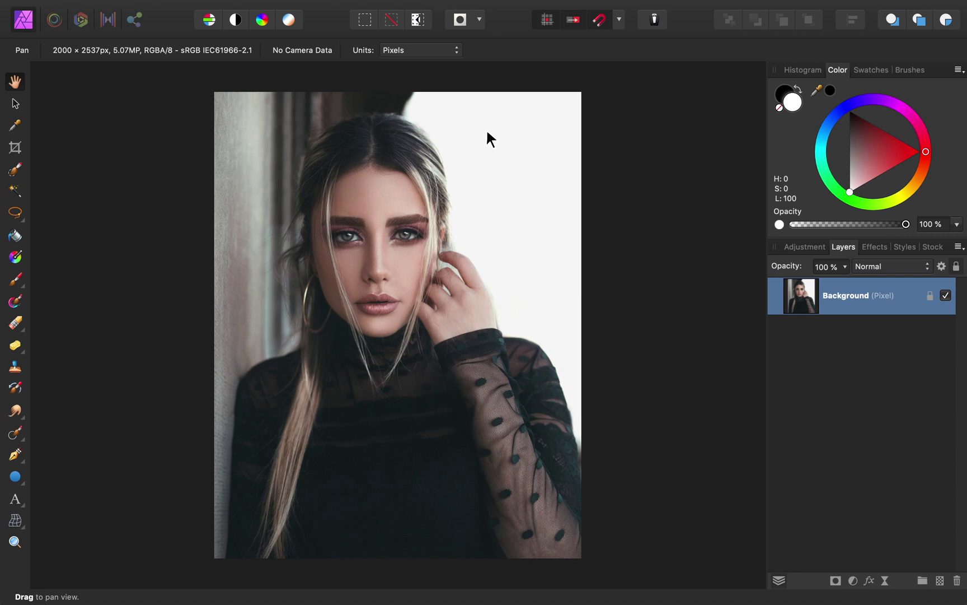
Open the View menu for the open 2000 × 2537 px portrait photo.
{"action": "left_click", "coordinate": [484, 9]}
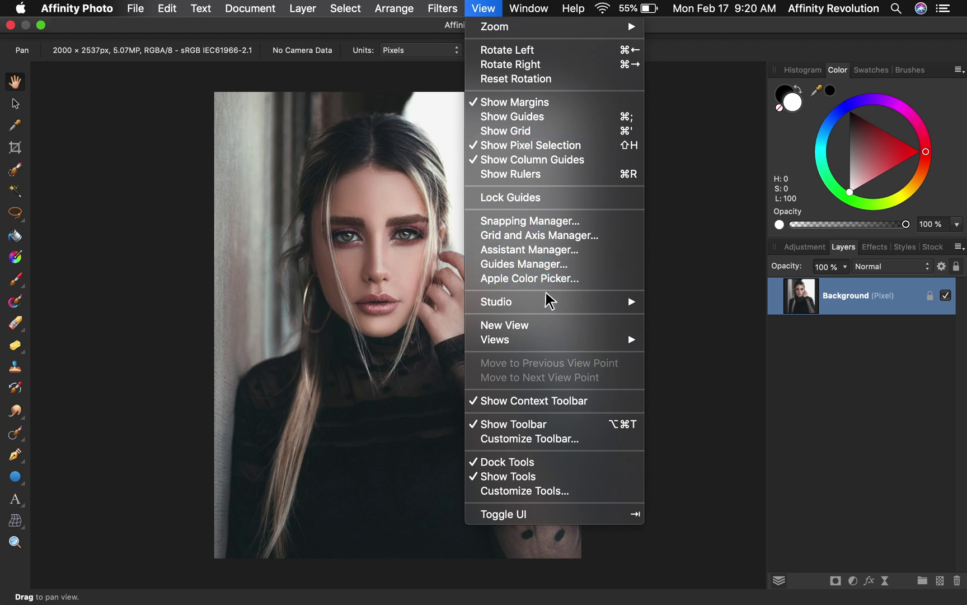
Show the Library panel from View > Studio > Library.
{"action": "mouse_move", "coordinate": [546, 301]}
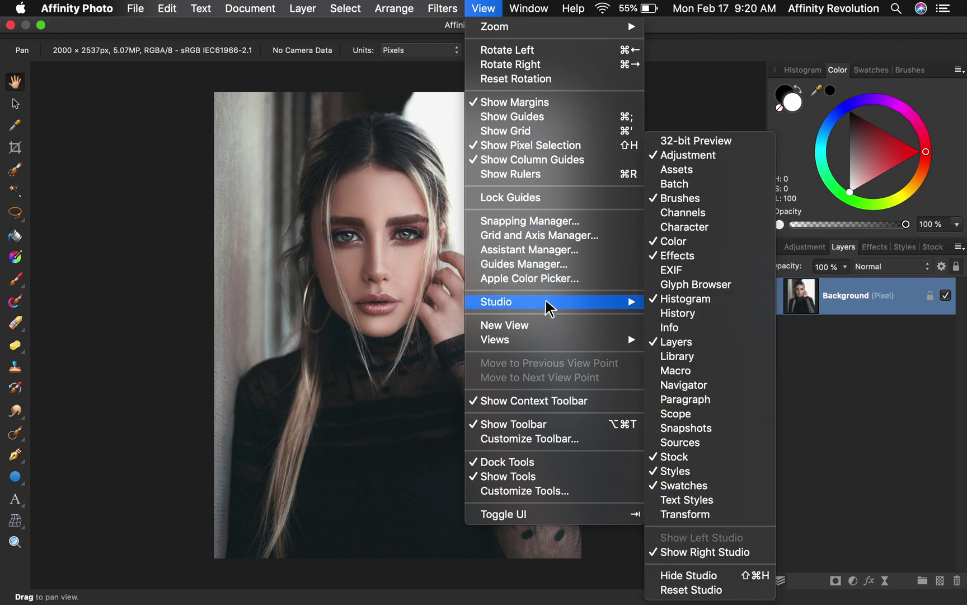
{"action": "left_click", "coordinate": [676, 359]}
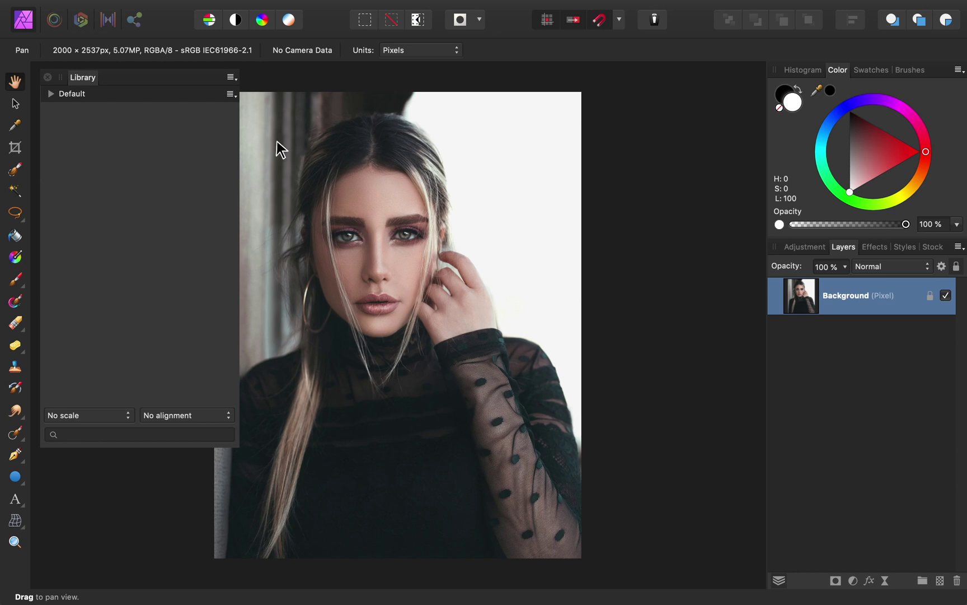
Import Example Macros.afmacros into the Library and run its Color Grading macro on the photo.
{"action": "left_click", "coordinate": [231, 77]}
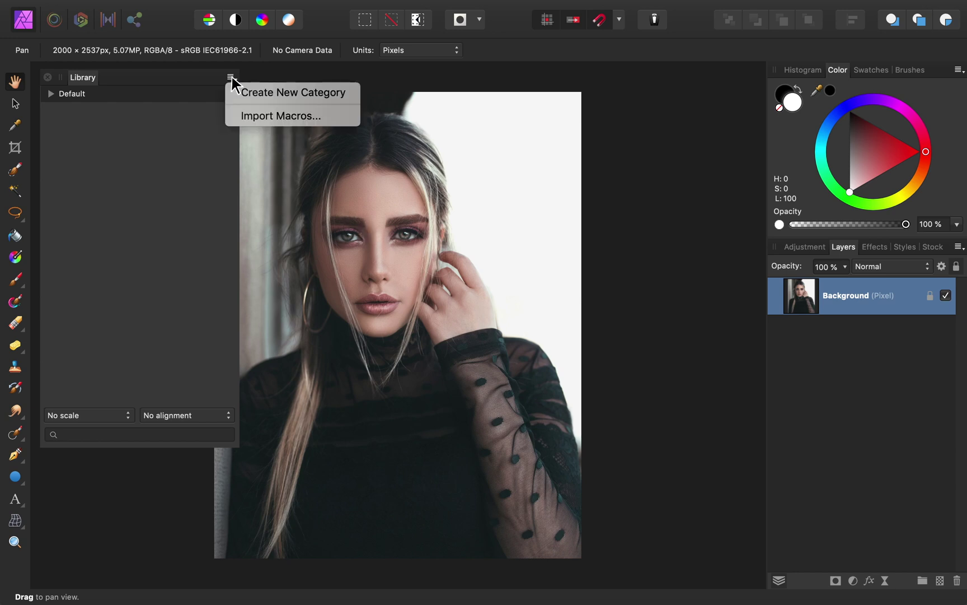
{"action": "left_click", "coordinate": [235, 117]}
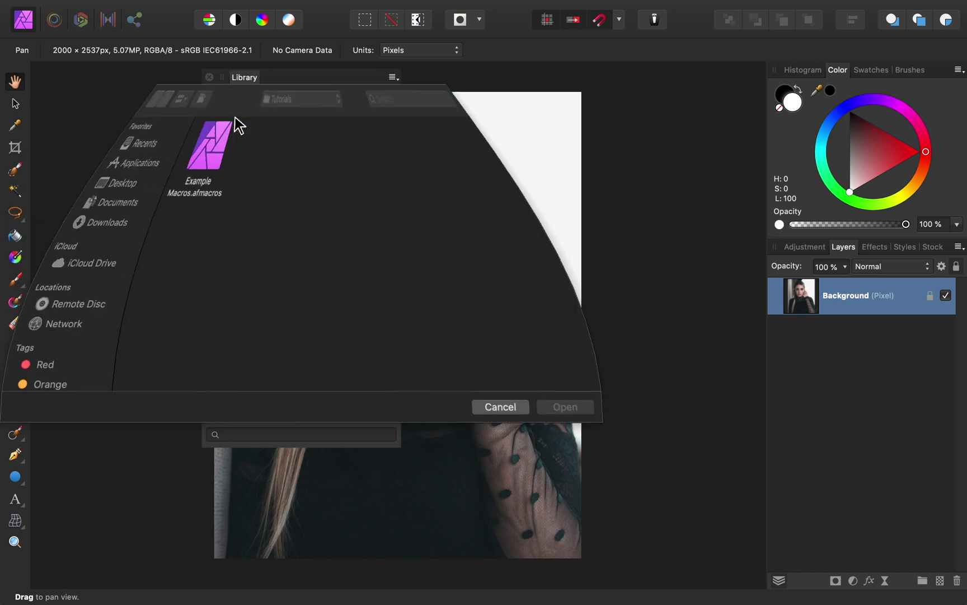
{"action": "left_click", "coordinate": [178, 139]}
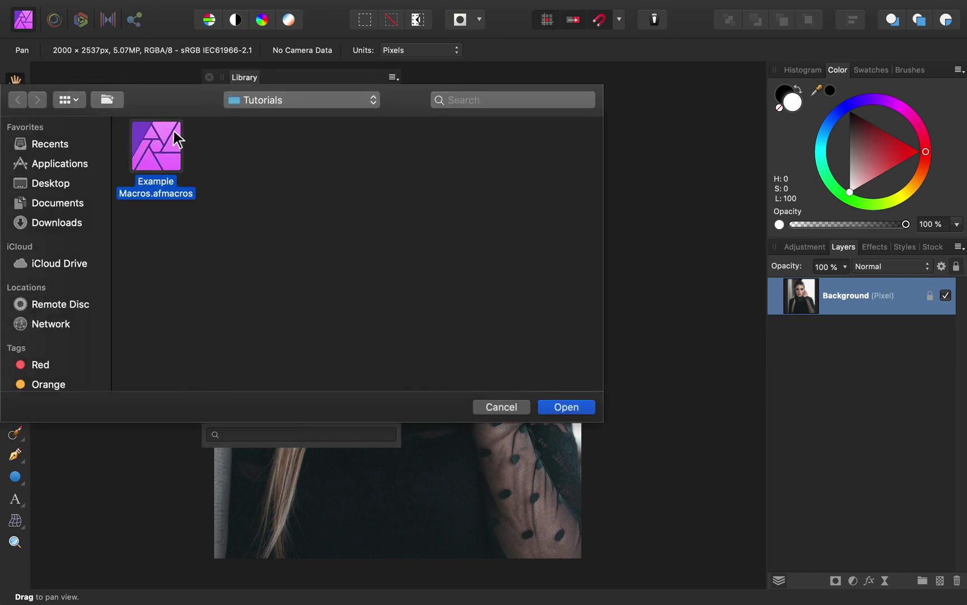
{"action": "left_click", "coordinate": [559, 407]}
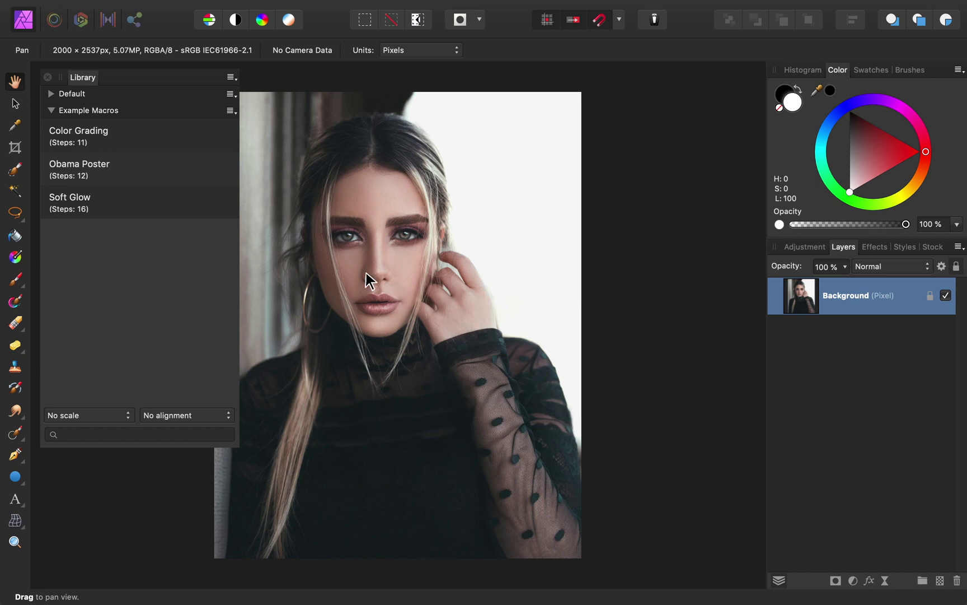
{"action": "left_click", "coordinate": [146, 131]}
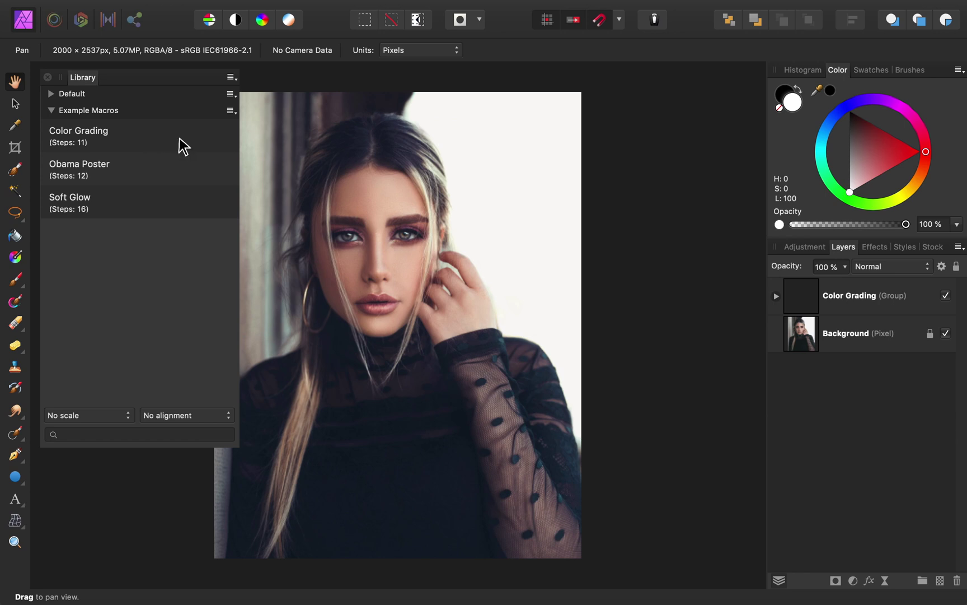
{"action": "left_click", "coordinate": [945, 295]}
{"action": "left_click", "coordinate": [864, 297]}
{"action": "key", "text": "Delete"}
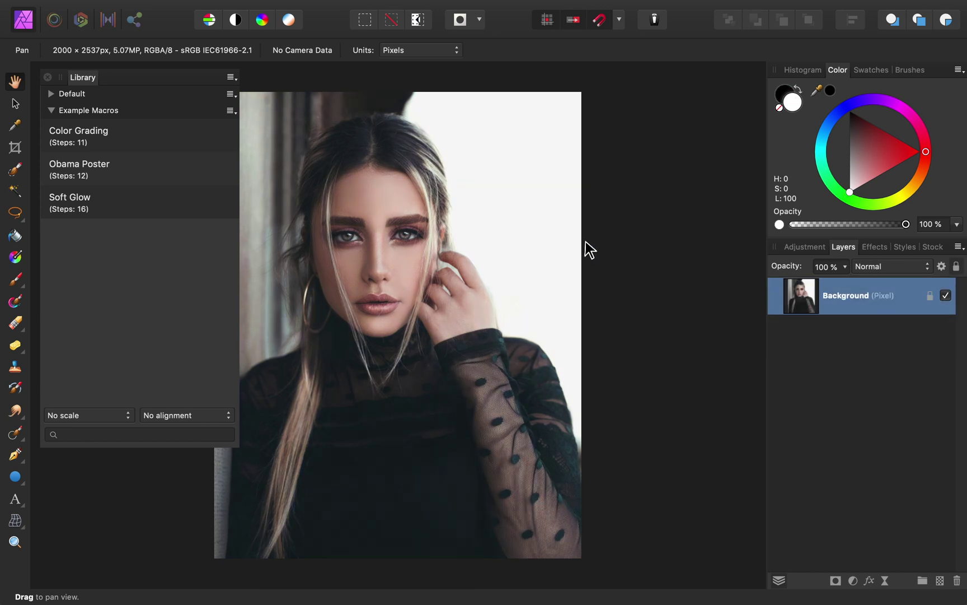
{"action": "left_click", "coordinate": [138, 163]}
{"action": "left_click", "coordinate": [138, 164]}
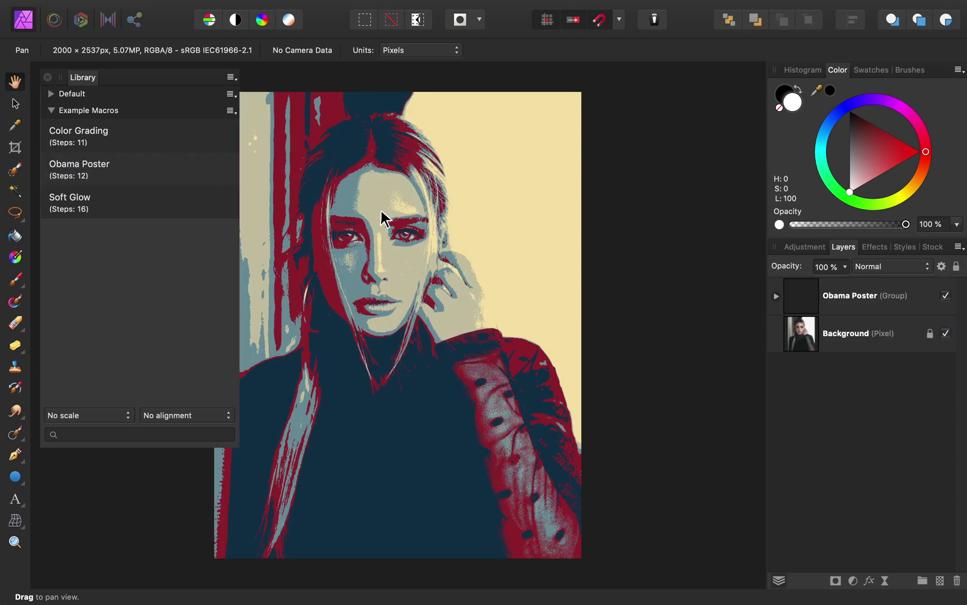
{"action": "left_click", "coordinate": [944, 296]}
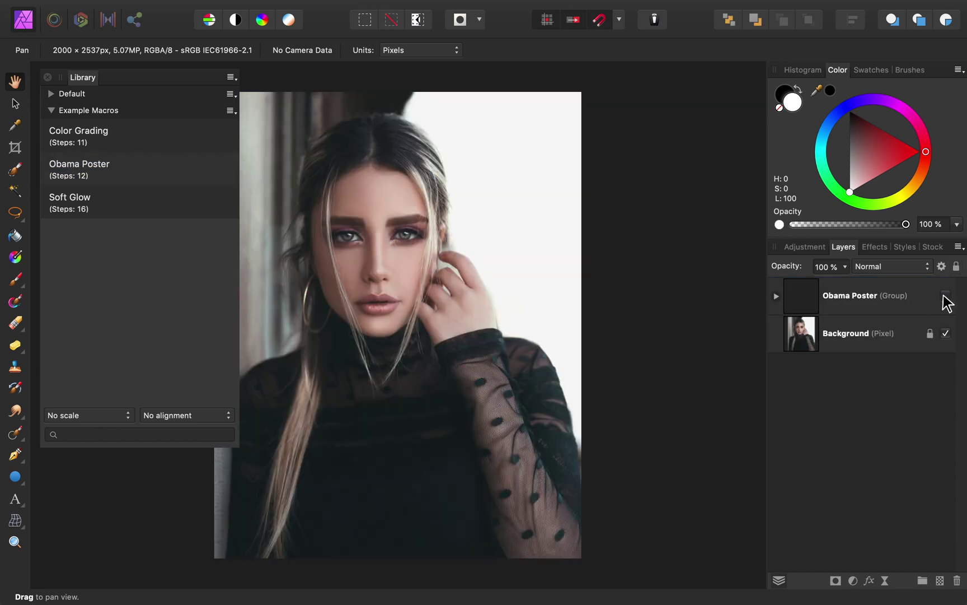
{"action": "left_click", "coordinate": [944, 296]}
{"action": "left_click", "coordinate": [872, 295]}
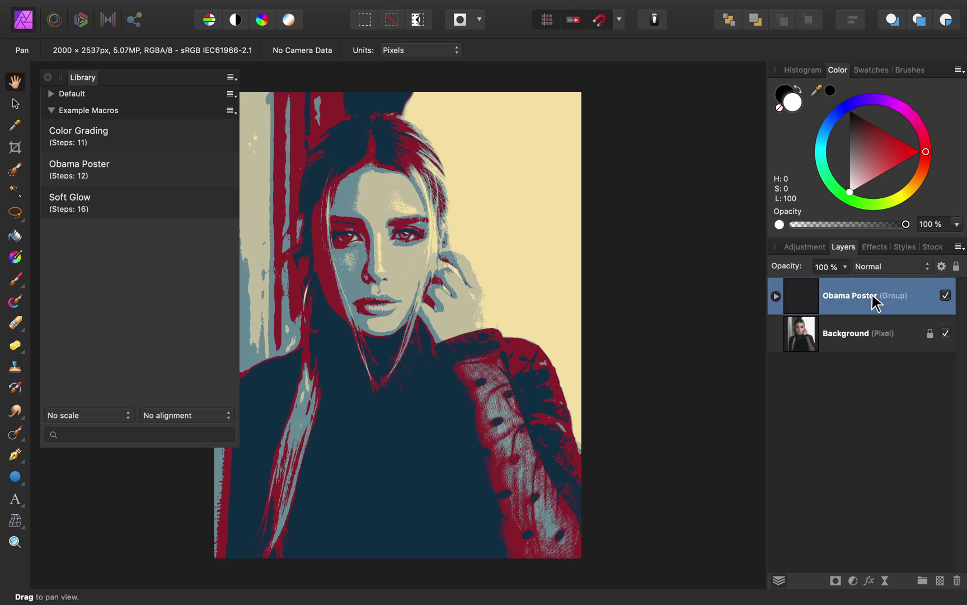
{"action": "key", "text": "Delete"}
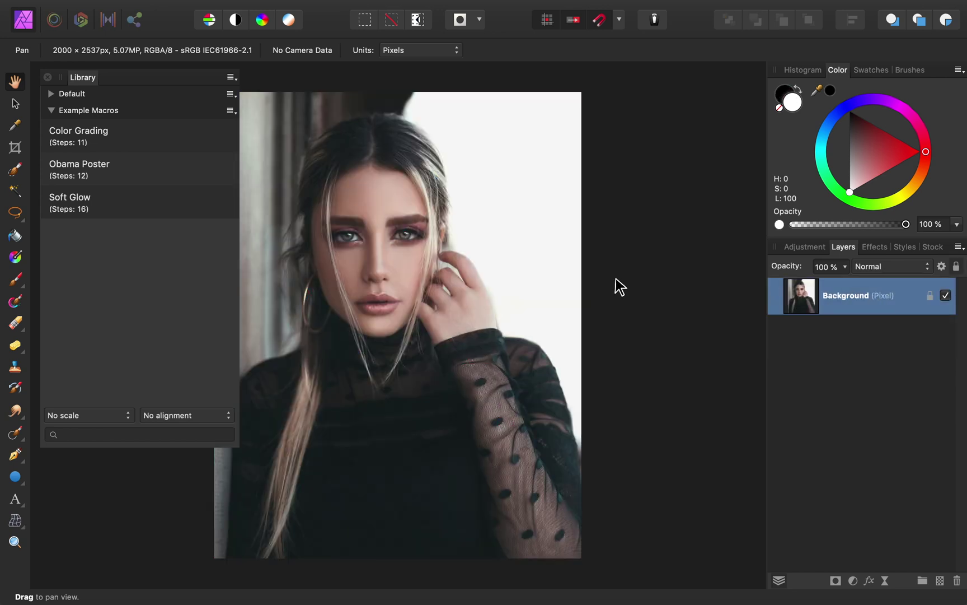
{"action": "left_click", "coordinate": [134, 206]}
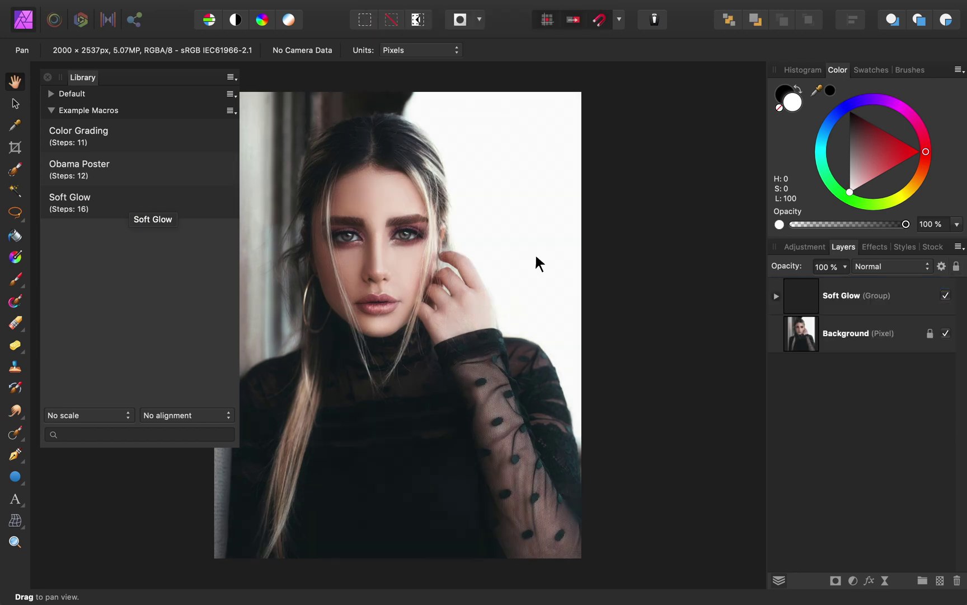
{"action": "left_click", "coordinate": [945, 295]}
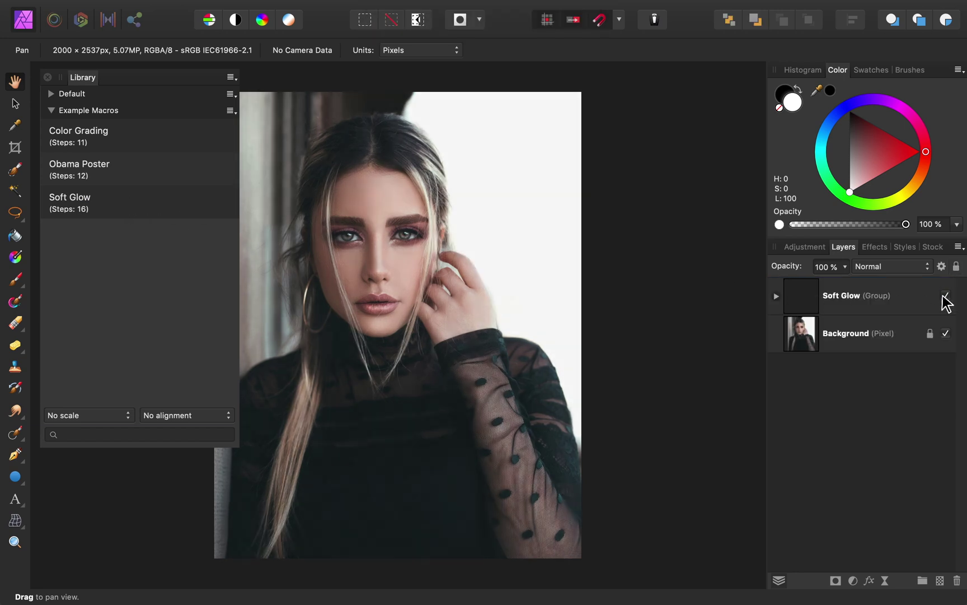
{"action": "left_click", "coordinate": [889, 297]}
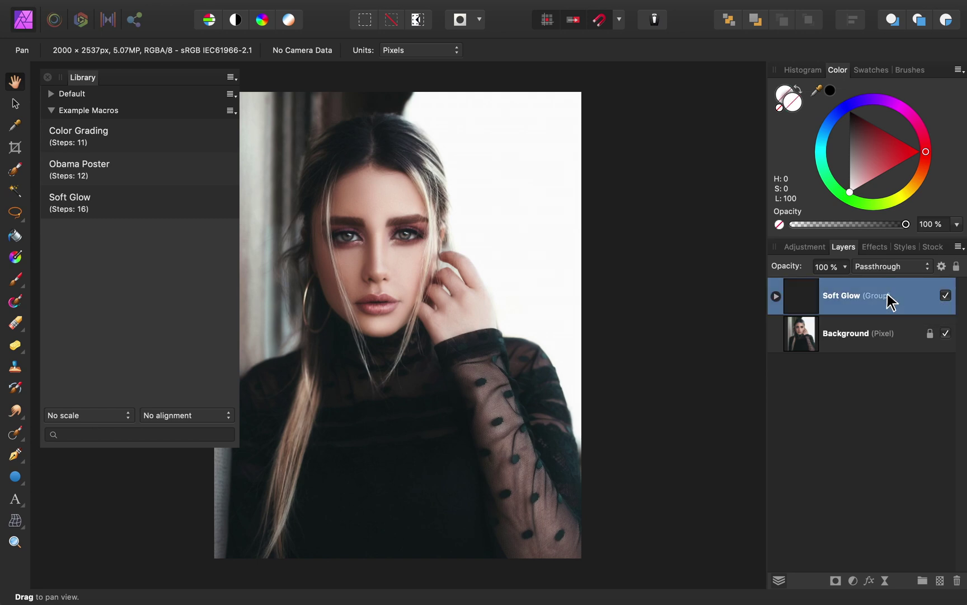
{"action": "key", "text": "Delete"}
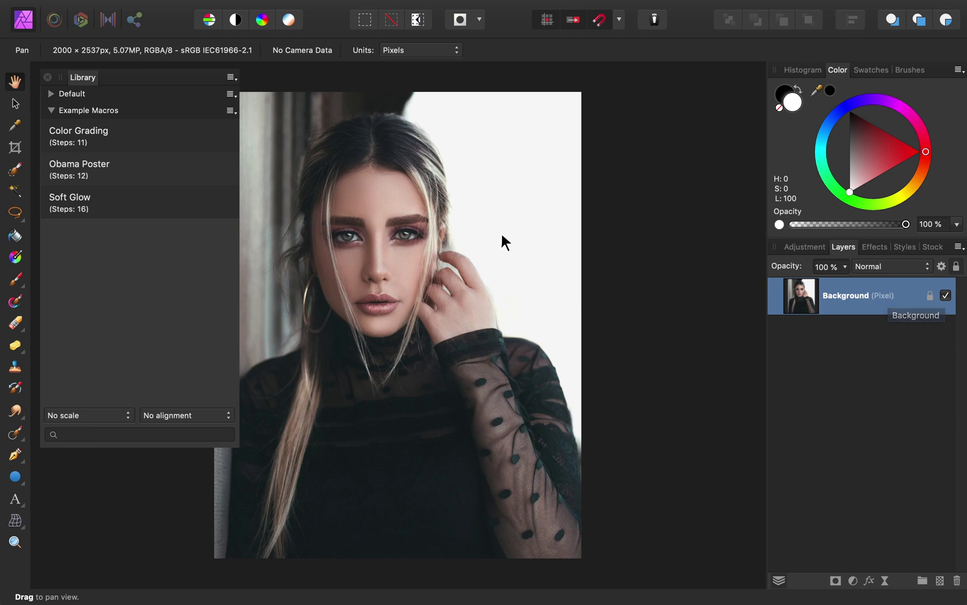
{"action": "right_click", "coordinate": [177, 143]}
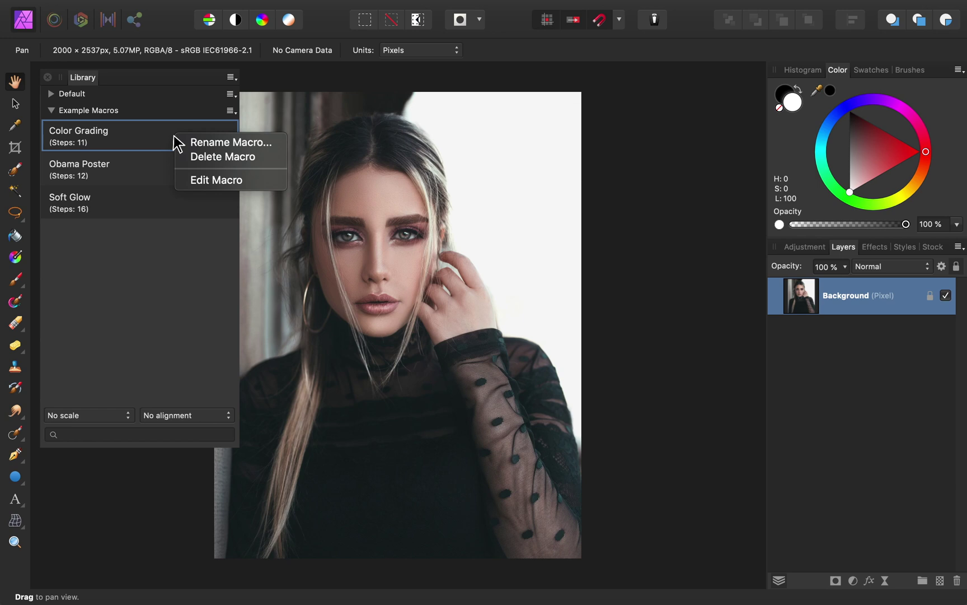
{"action": "left_click", "coordinate": [161, 269]}
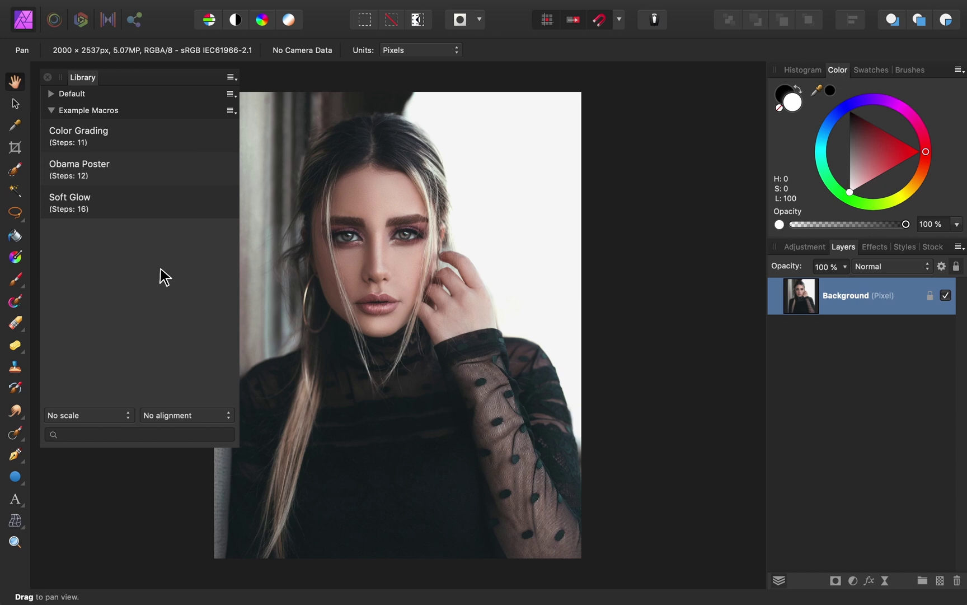
{"action": "left_click", "coordinate": [116, 436]}
{"action": "type", "text": "soft"}
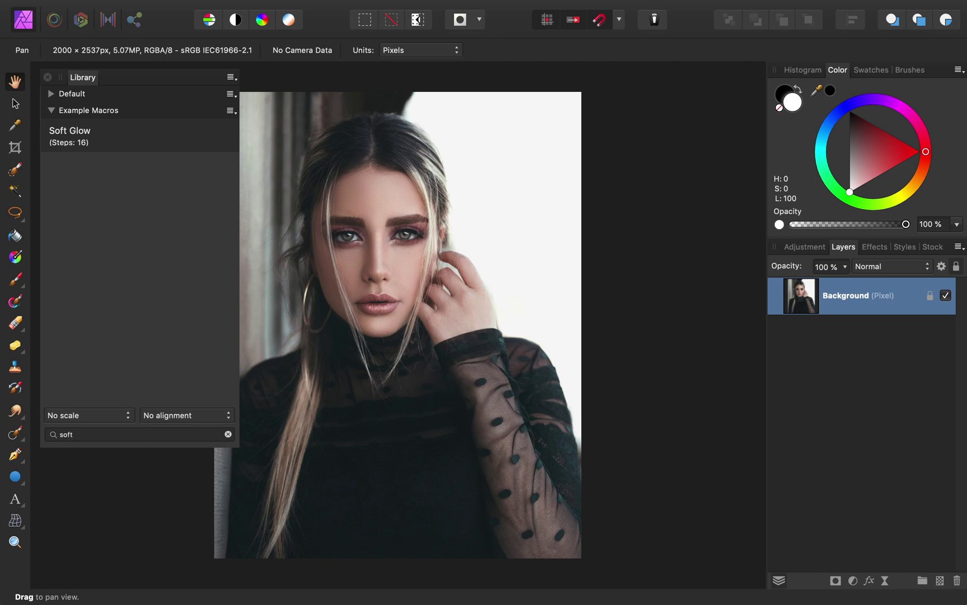
{"action": "left_click", "coordinate": [228, 434]}
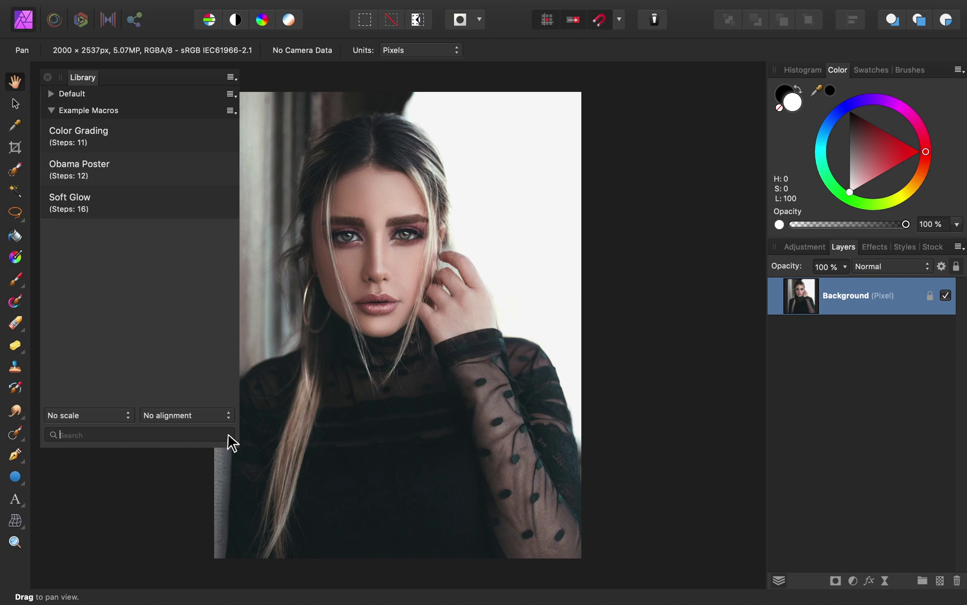
{"action": "left_click", "coordinate": [230, 111]}
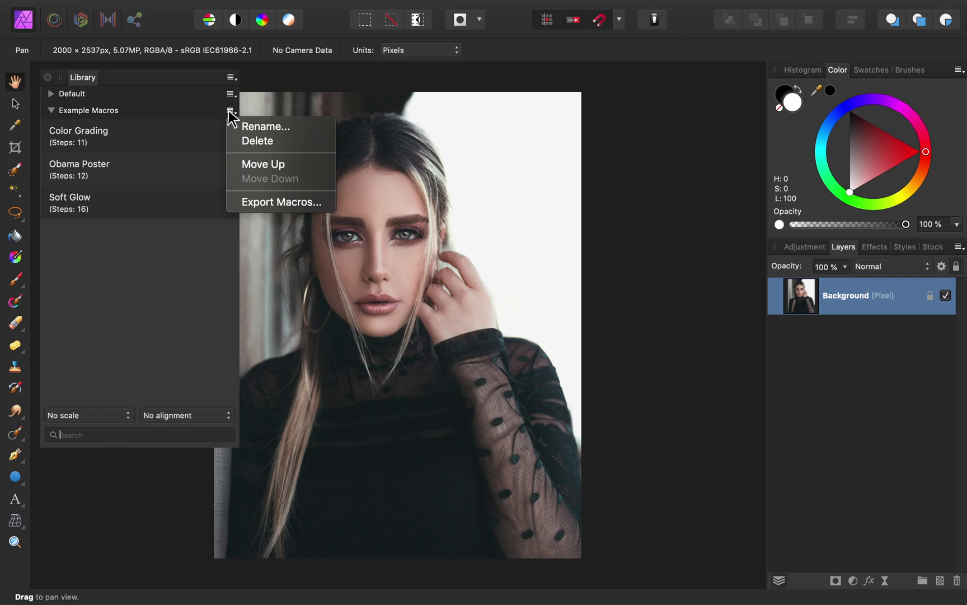
Move the Example Macros category up so it sits above Default.
{"action": "left_click", "coordinate": [233, 164]}
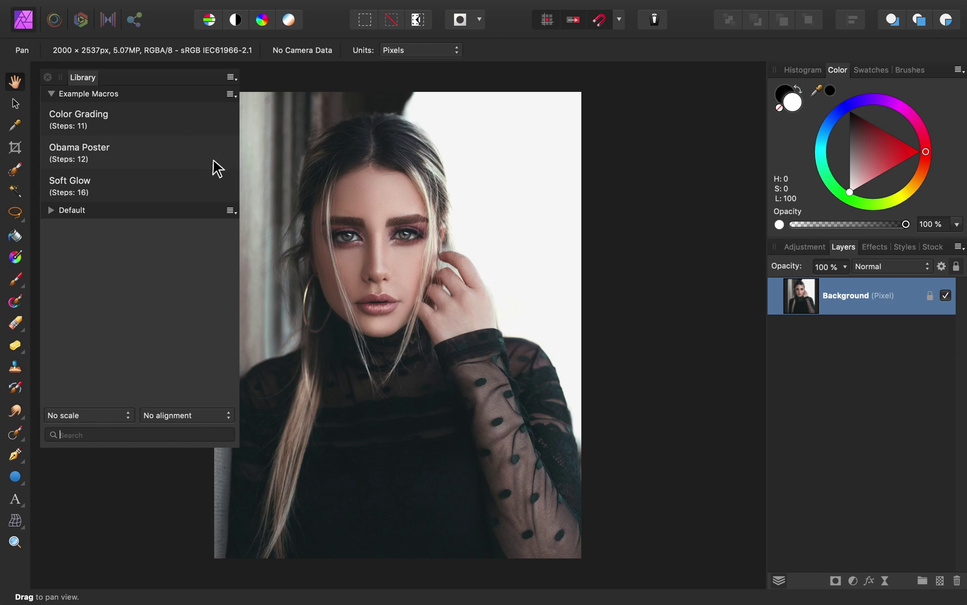
Drag the macros into the order Obama Poster, Soft Glow, Color Grading, then collapse Example Macros.
{"action": "left_click_drag", "start_coordinate": [162, 156], "coordinate": [165, 113]}
{"action": "left_click", "coordinate": [148, 152]}
{"action": "left_click_drag", "start_coordinate": [147, 153], "coordinate": [150, 190]}
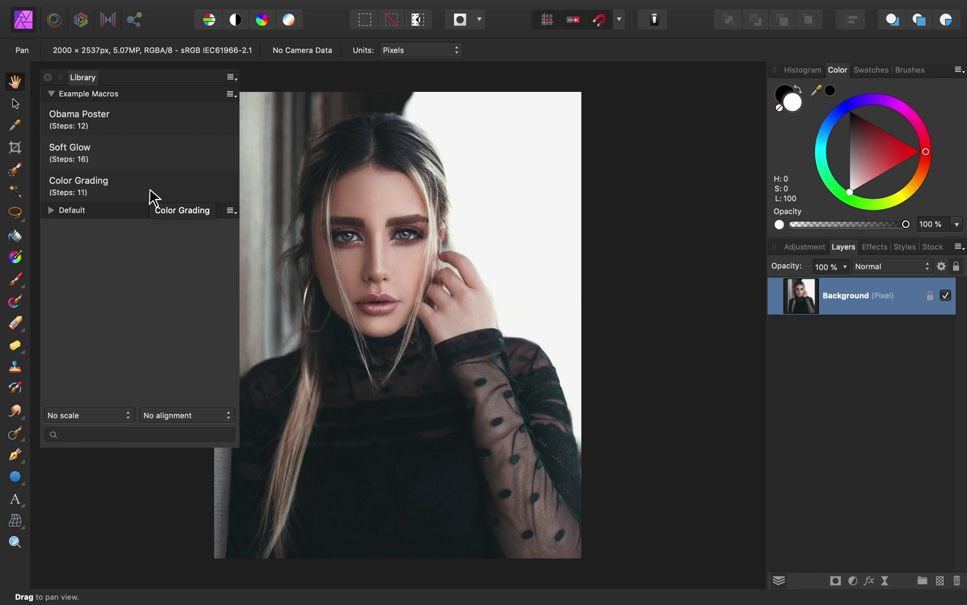
{"action": "left_click", "coordinate": [51, 94]}
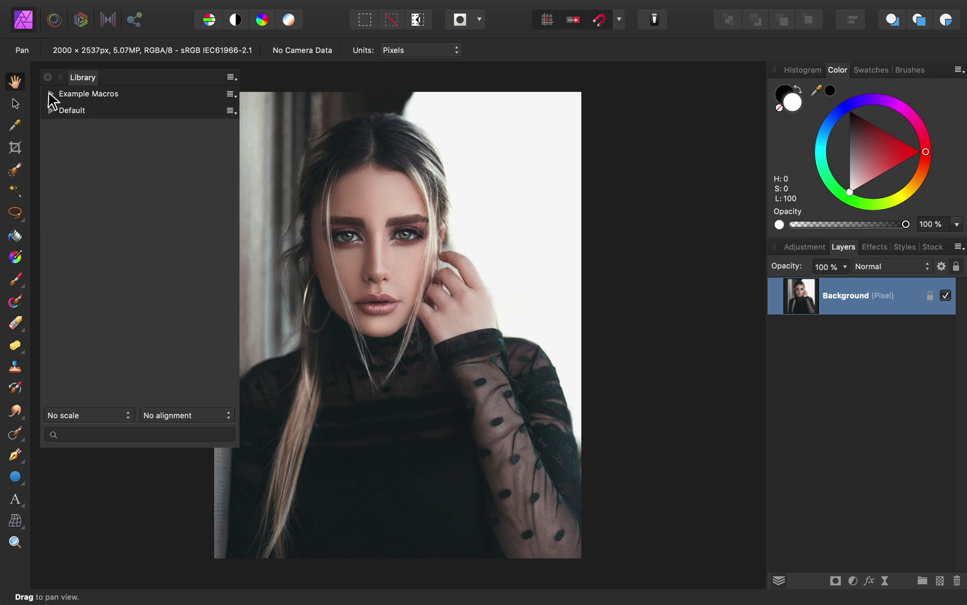